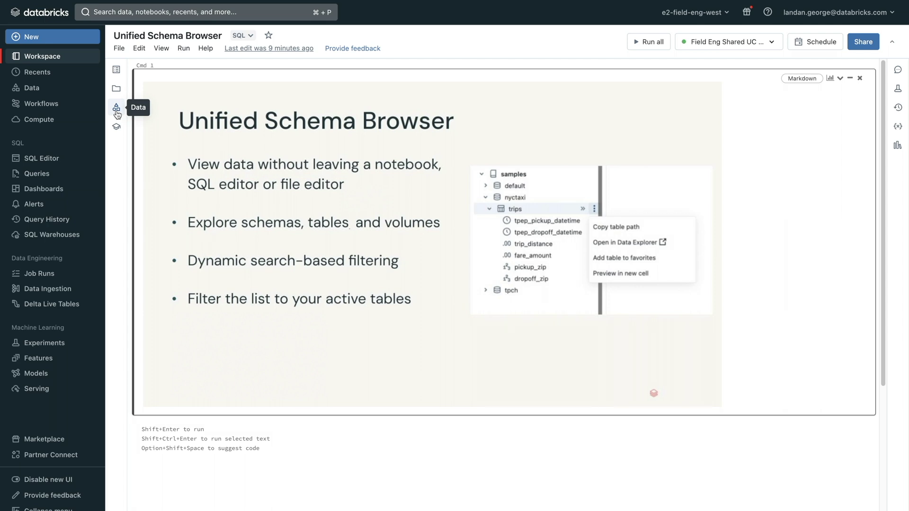
# - Filter the Data panel to 'samples' and expand samples › nyctaxi › trips to list its six columns
pyautogui.click(116, 110)
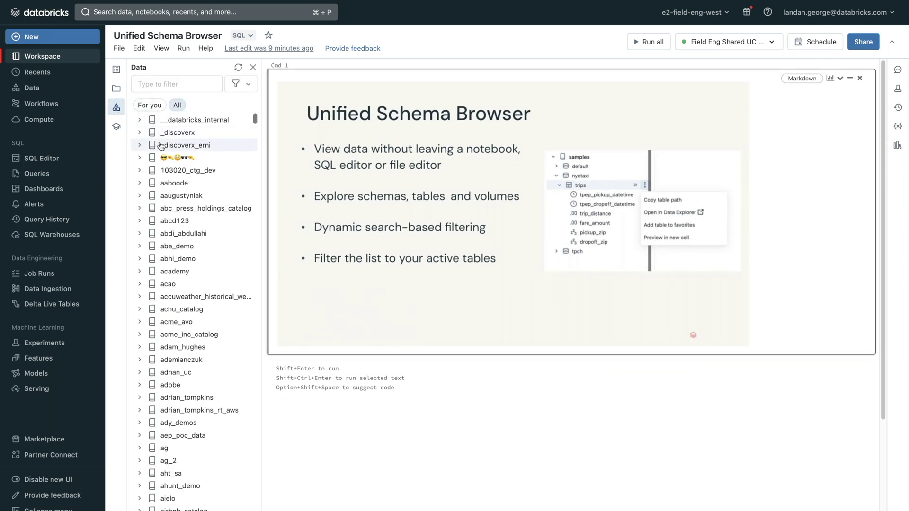
pyautogui.scroll(-5, 161, 146)
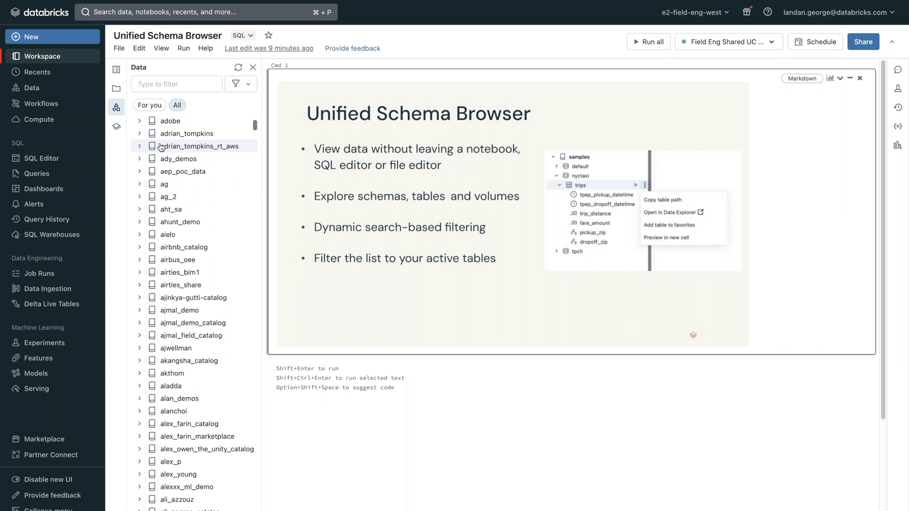
pyautogui.click(166, 80)
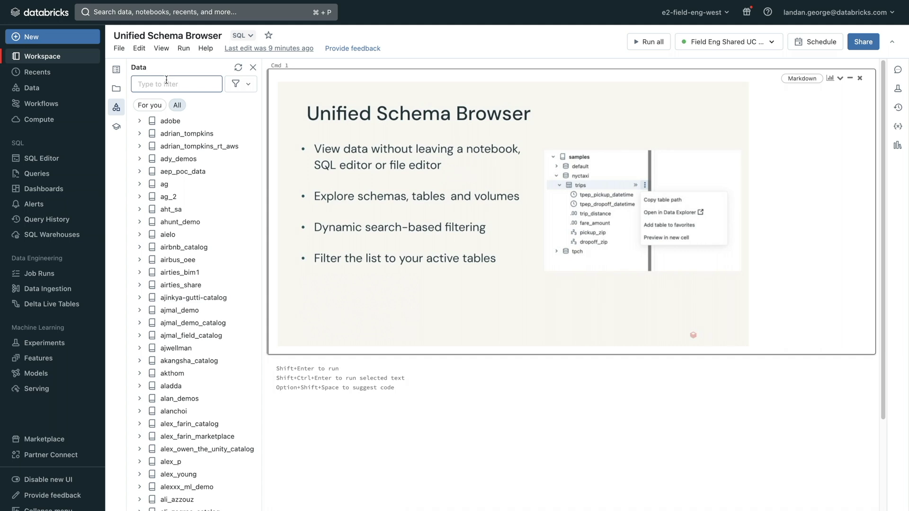
pyautogui.write('samples')
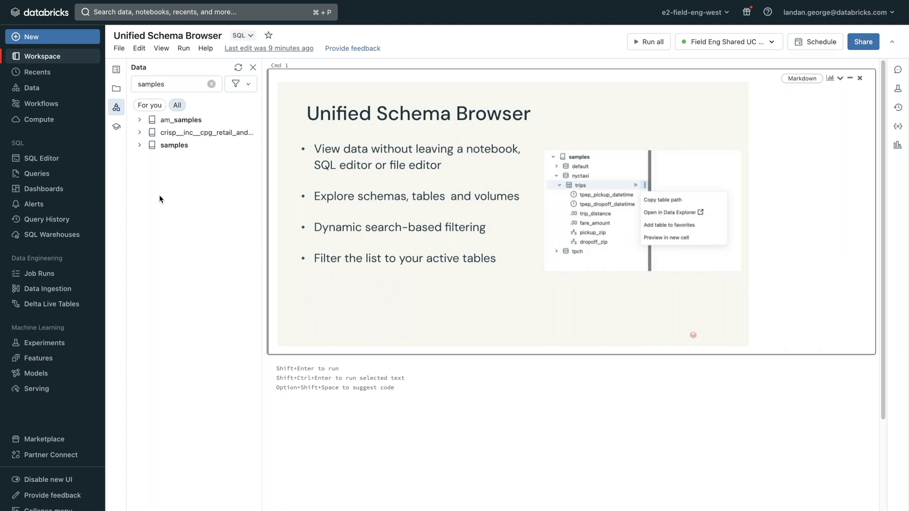
pyautogui.click(141, 146)
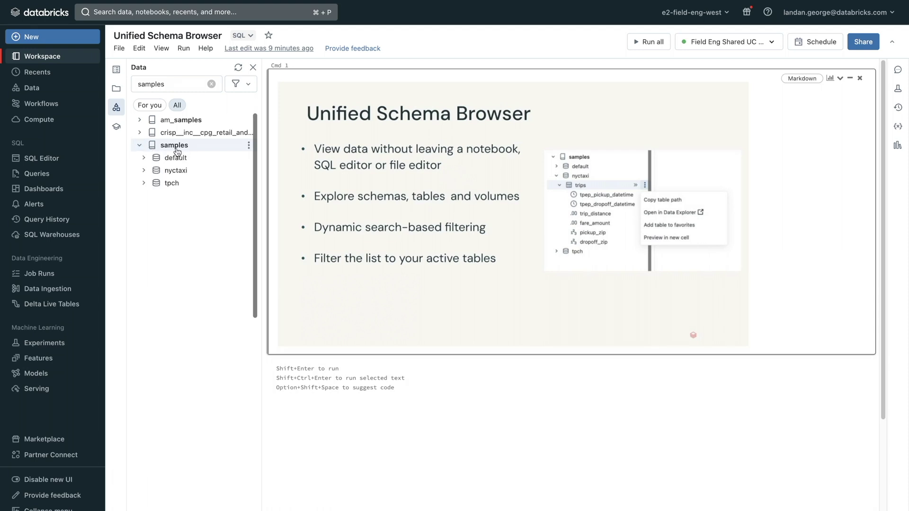
pyautogui.click(143, 171)
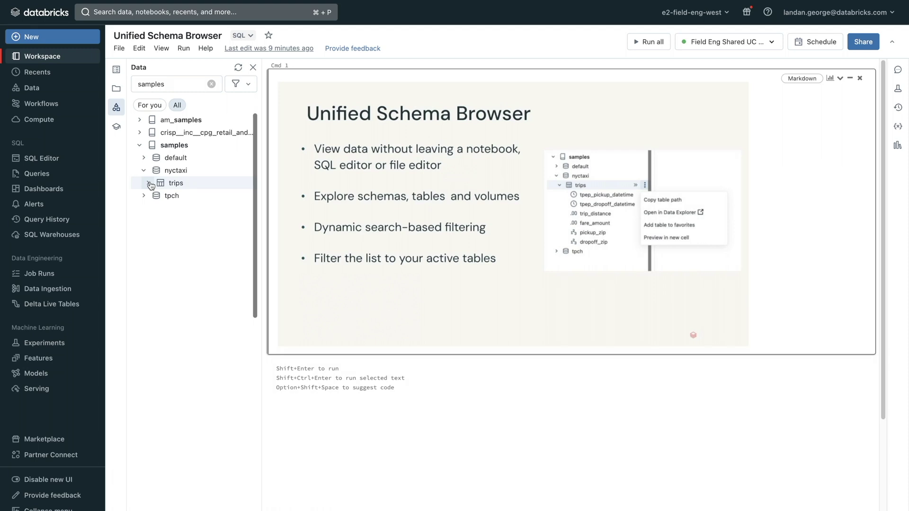
pyautogui.click(148, 184)
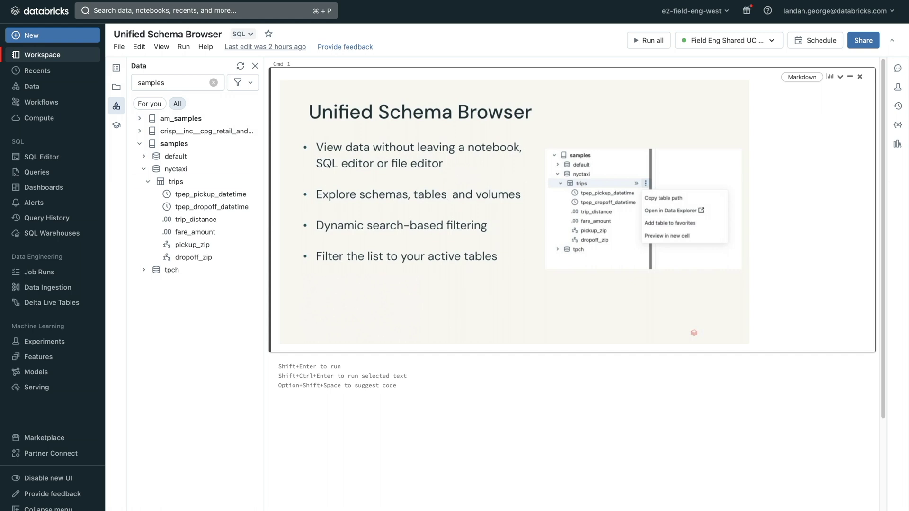
pyautogui.moveTo(213, 183)
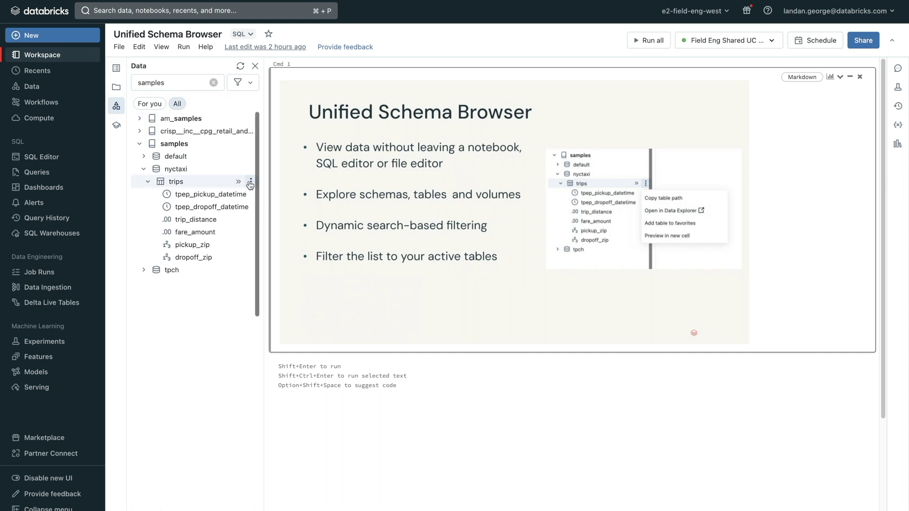
pyautogui.click(249, 183)
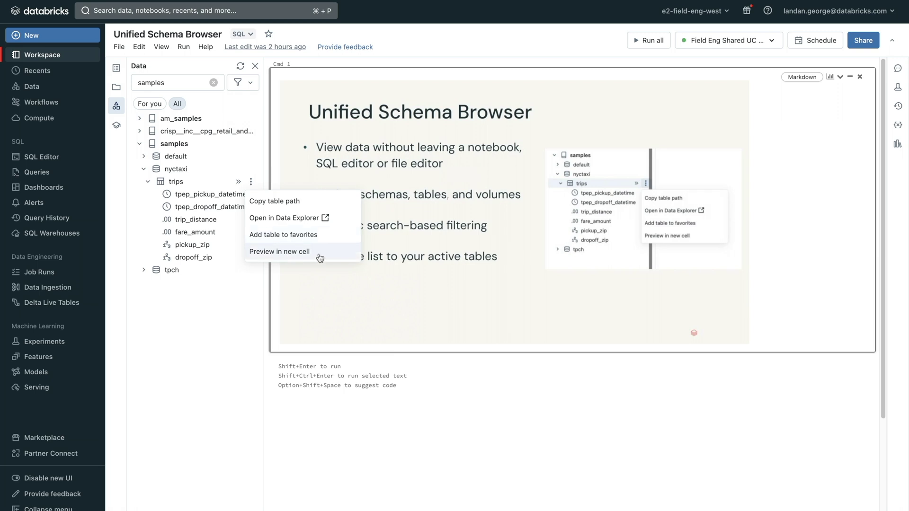
# - Preview trips in a new notebook cell, select 'trips' in its query, and clear the 'samples' filter
pyautogui.click(319, 256)
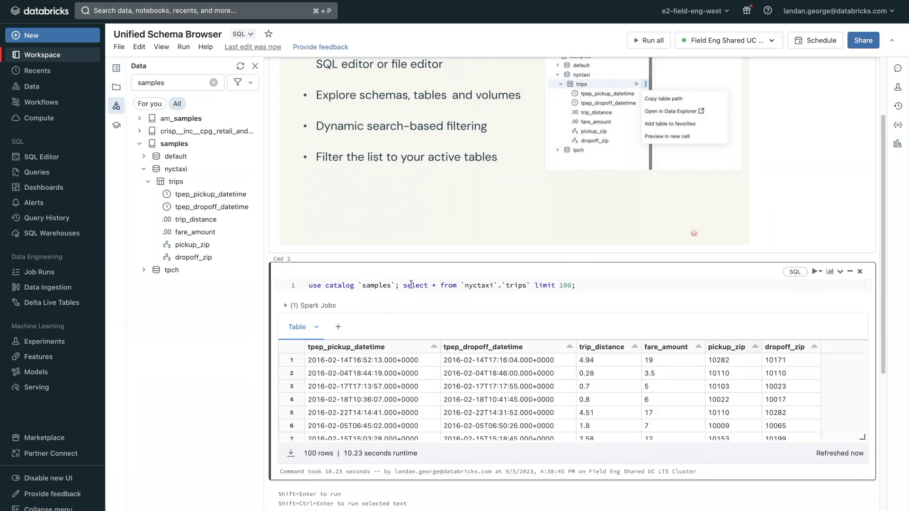
pyautogui.click(518, 285)
pyautogui.doubleClick(517, 284)
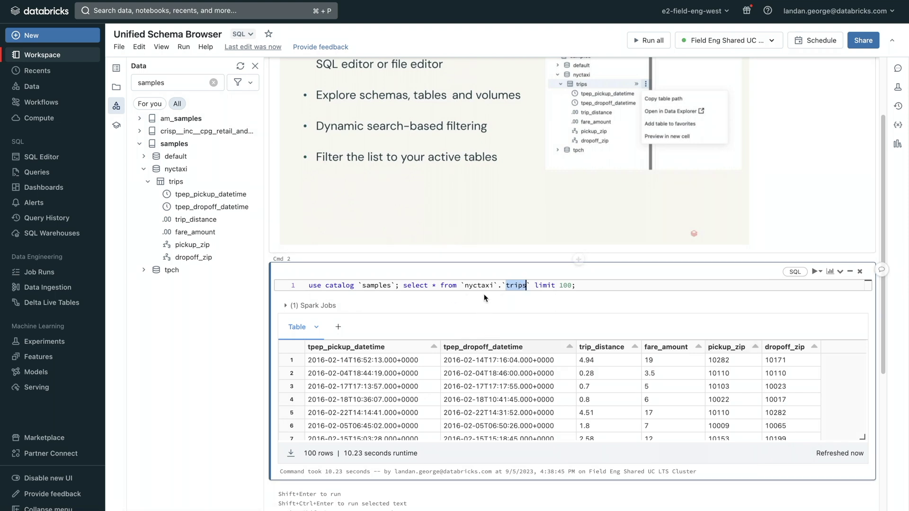
pyautogui.click(213, 82)
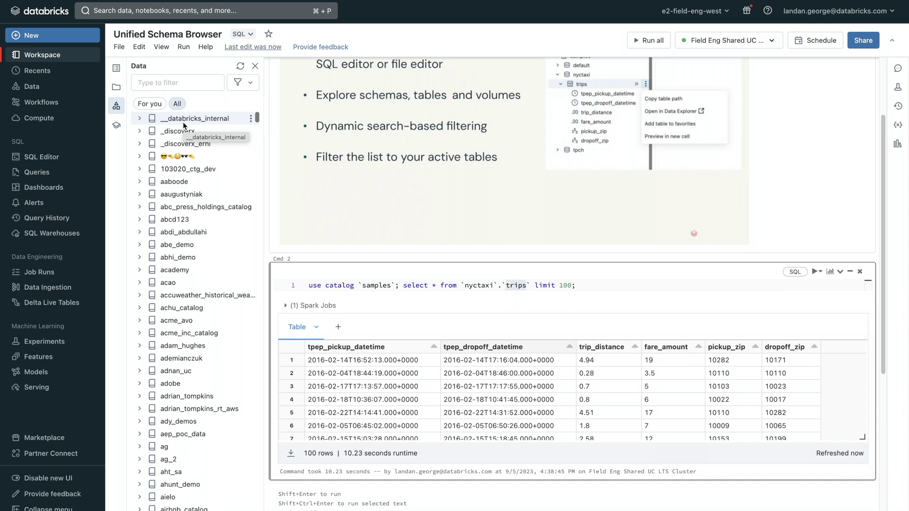
# - Switch the Data panel to For you and expand the active trips table's columns
pyautogui.click(176, 105)
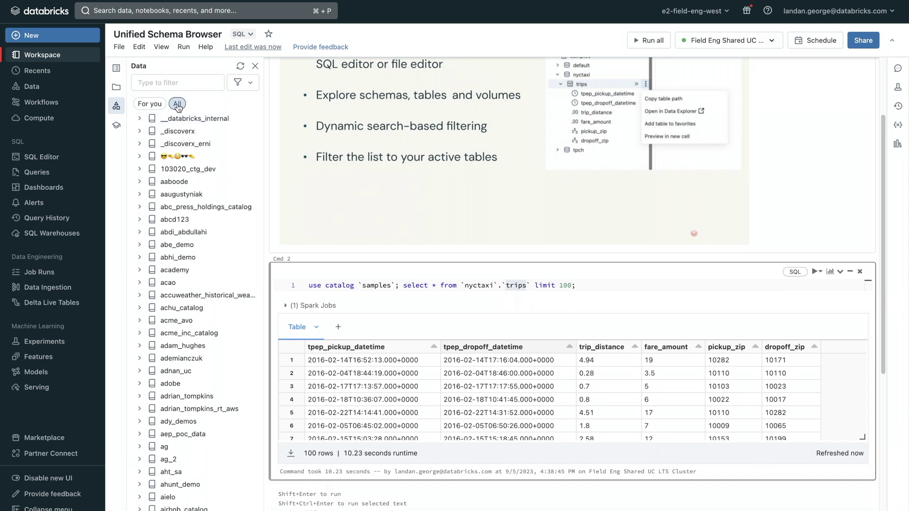
pyautogui.click(150, 104)
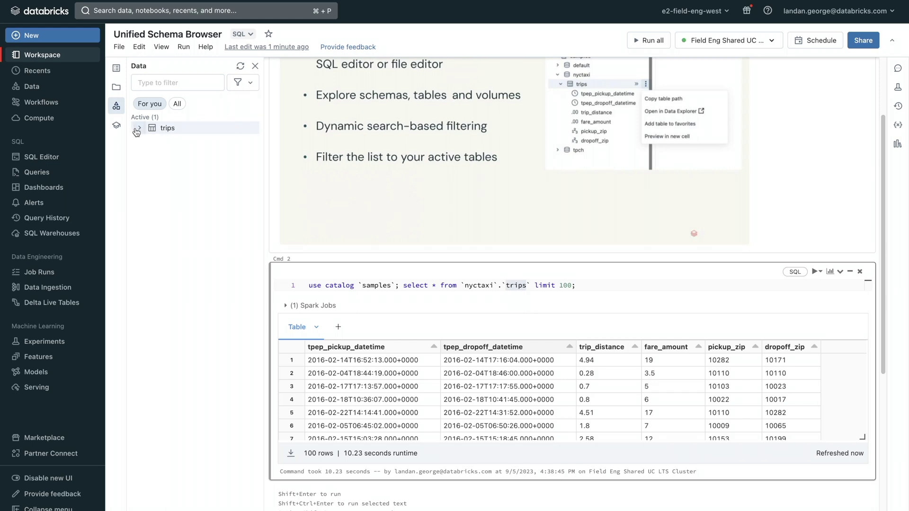
pyautogui.click(139, 128)
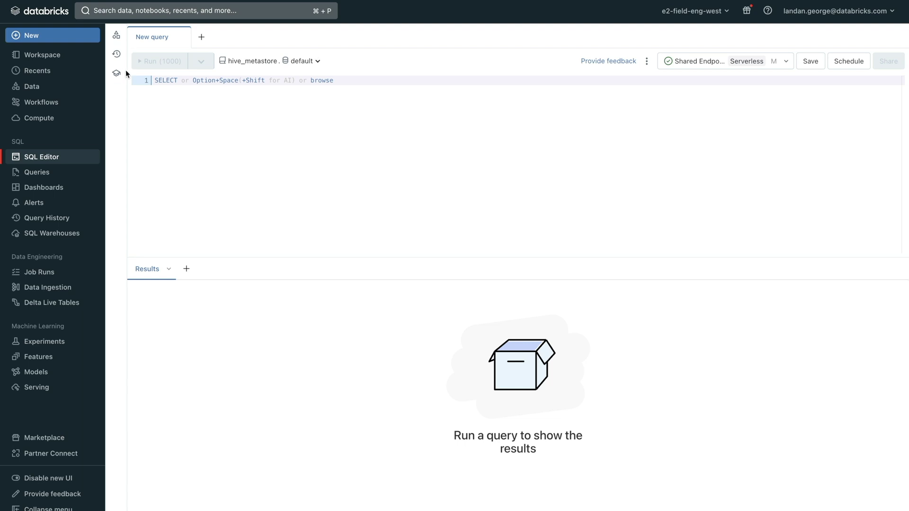
# - From the SQL Editor's Data panel, preview samples.nyctaxi.trips in a new query tab
pyautogui.click(115, 35)
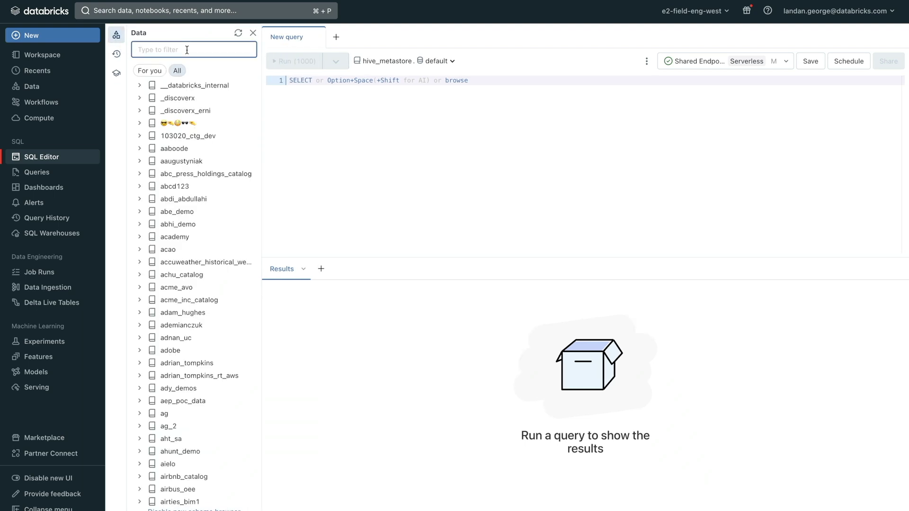
pyautogui.write('samples')
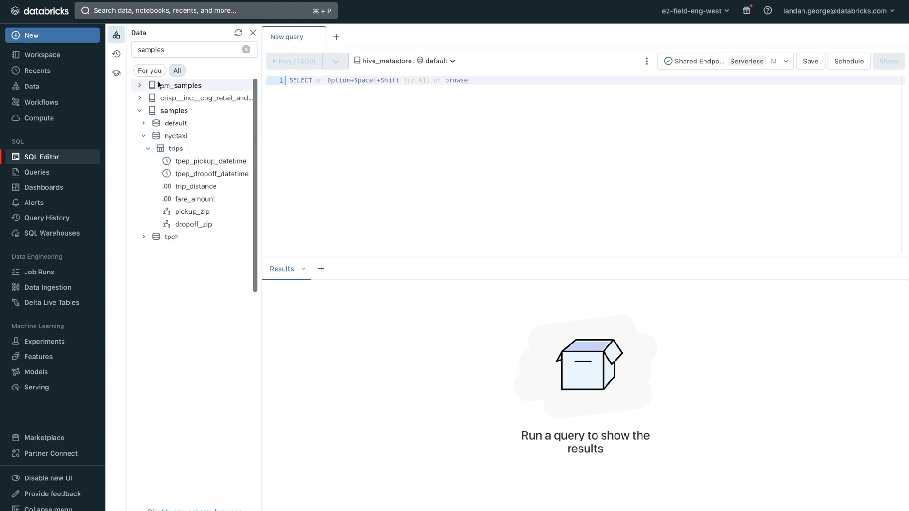
pyautogui.click(249, 148)
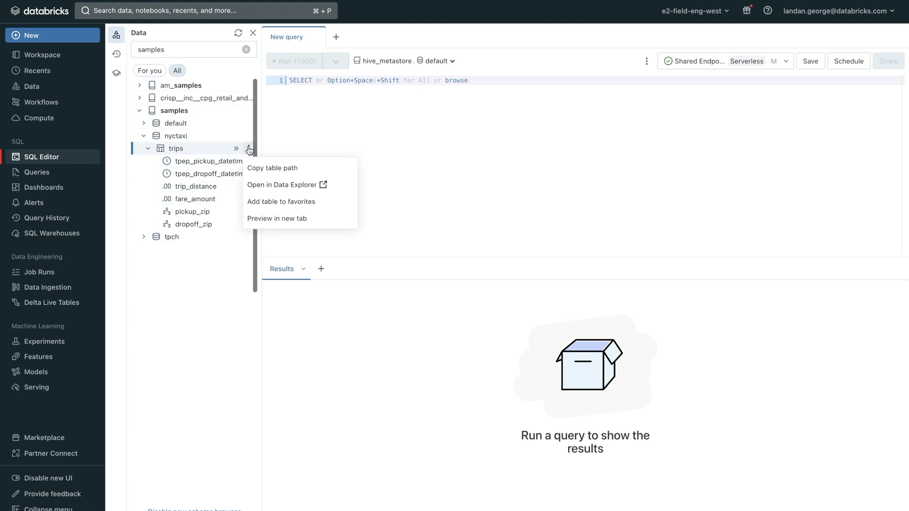
pyautogui.click(275, 217)
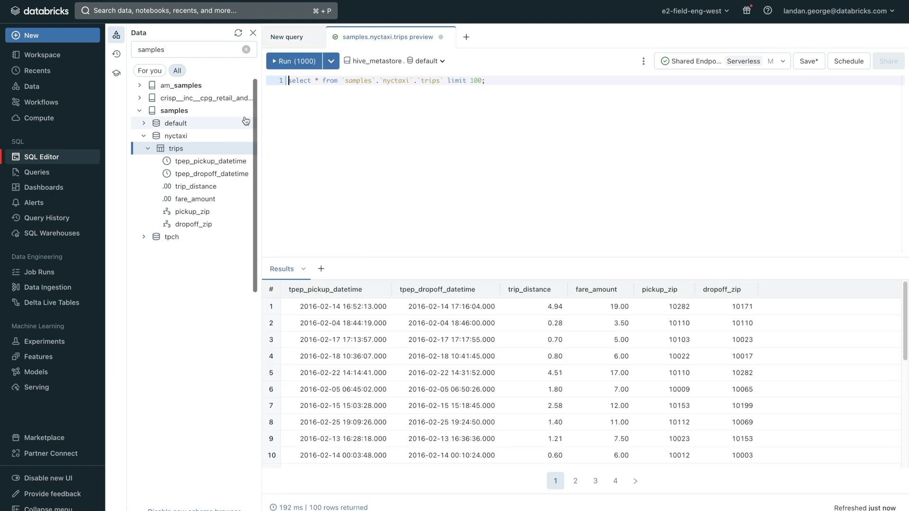